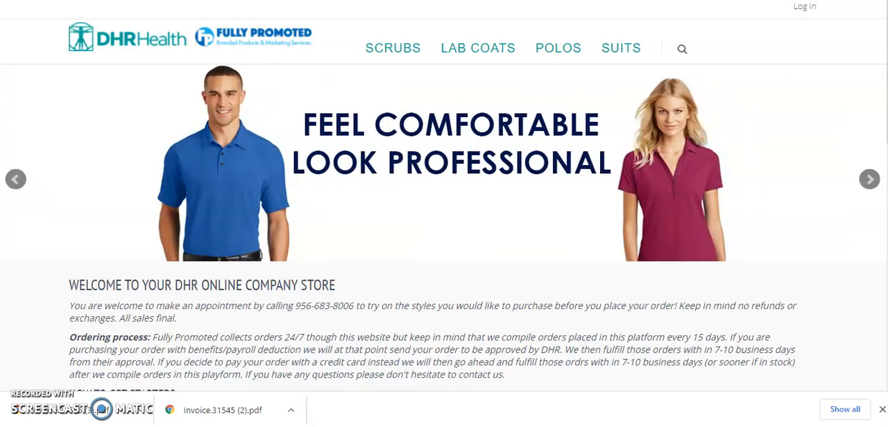
- Switch to the webmail and highlight the required reply subject wording in the order email's pick-up instructions
key(ctrl+Tab)
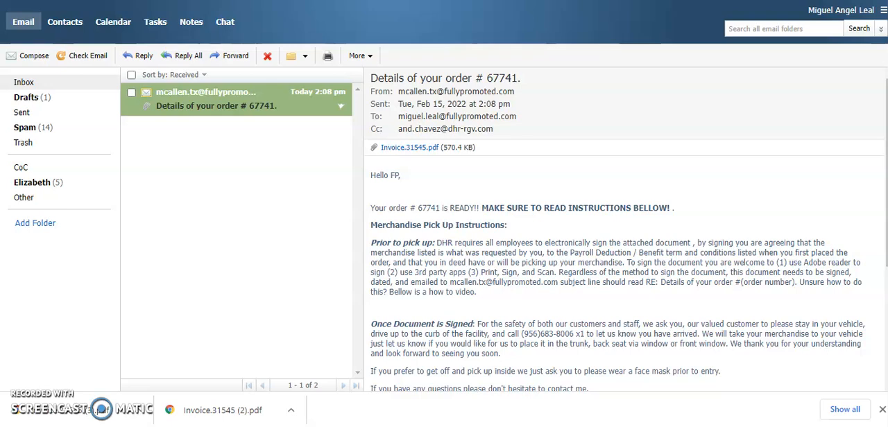
drag(647, 282, 795, 286)
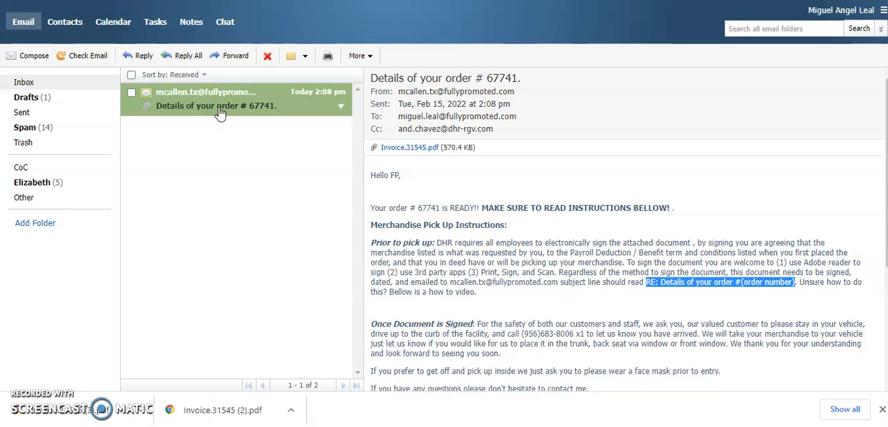
- Download the Invoice.31545.pdf attachment and open the copy Invoice.31545 (4) from the Downloads folder in Adobe Acrobat DC, cancelling the Save As dialog
click(409, 150)
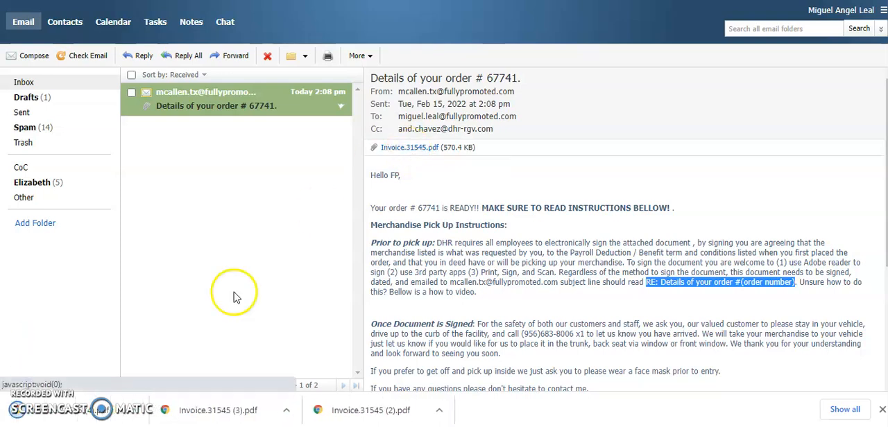
click(139, 416)
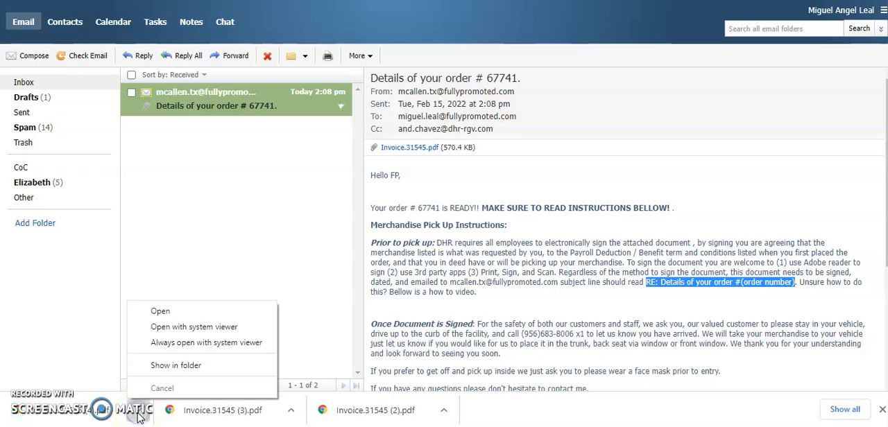
click(192, 373)
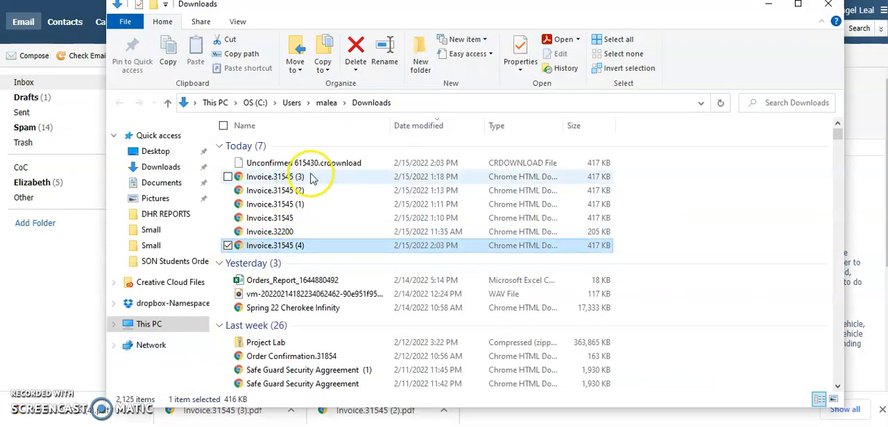
right_click(276, 250)
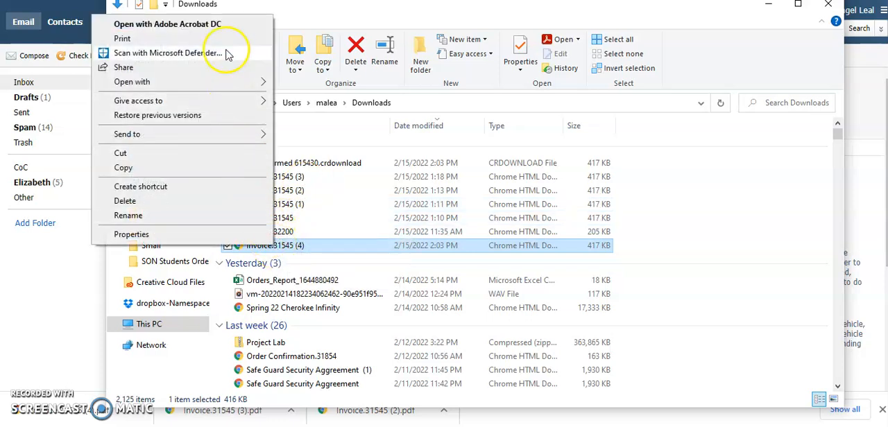
click(225, 29)
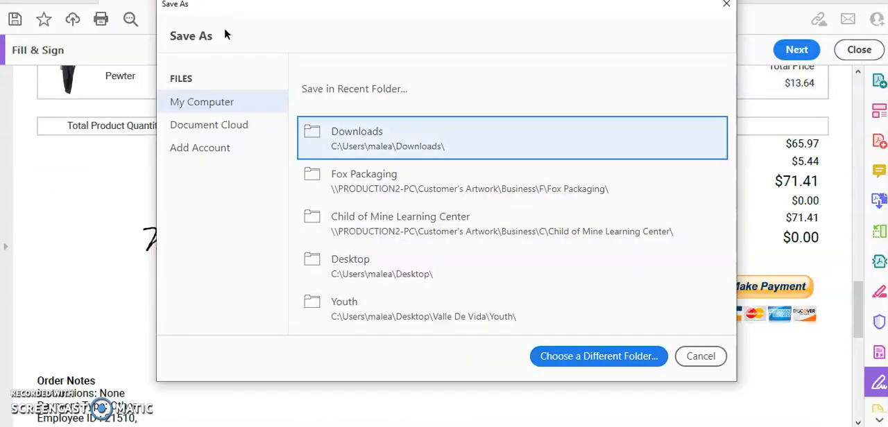
click(703, 356)
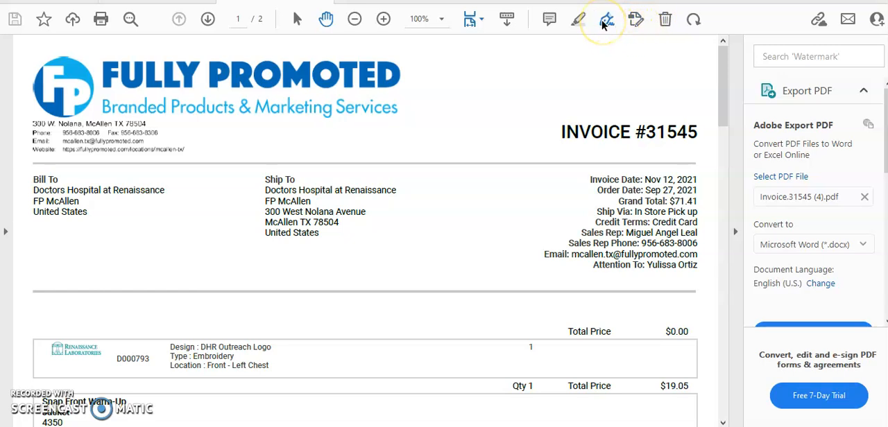
- In Fill & Sign, remove the saved signature and create a new typed signature with the signer's full name
click(605, 20)
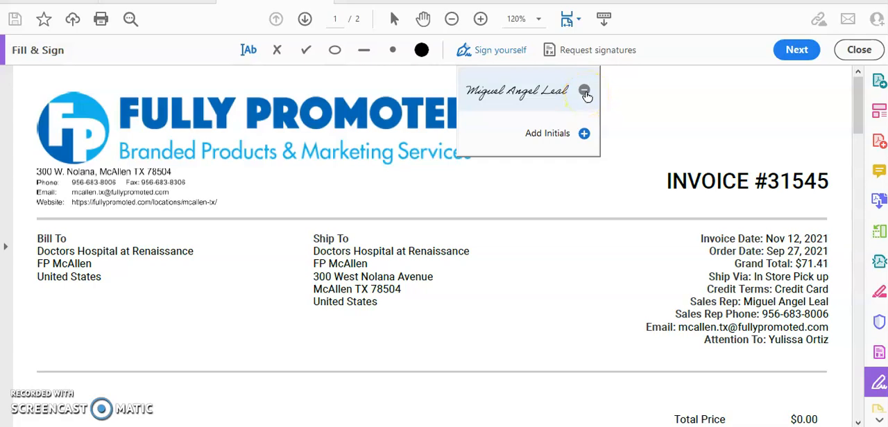
click(585, 93)
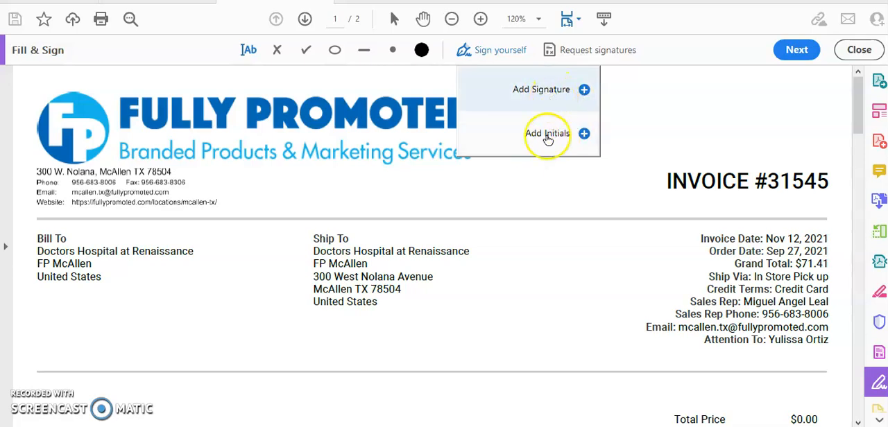
click(581, 92)
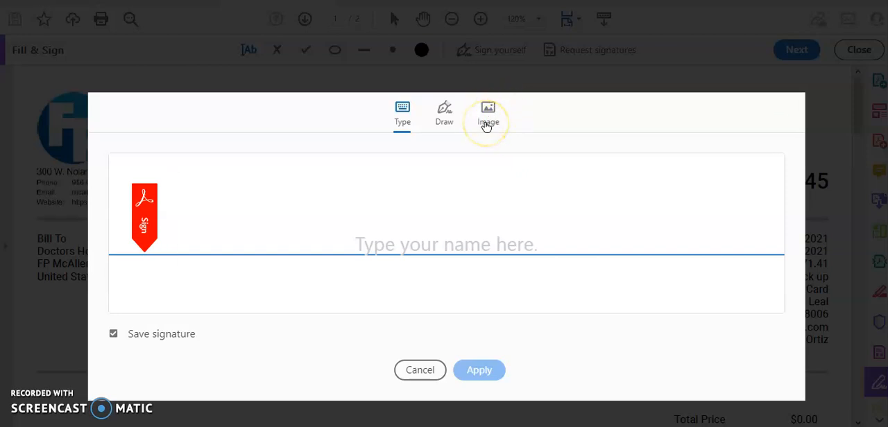
click(444, 117)
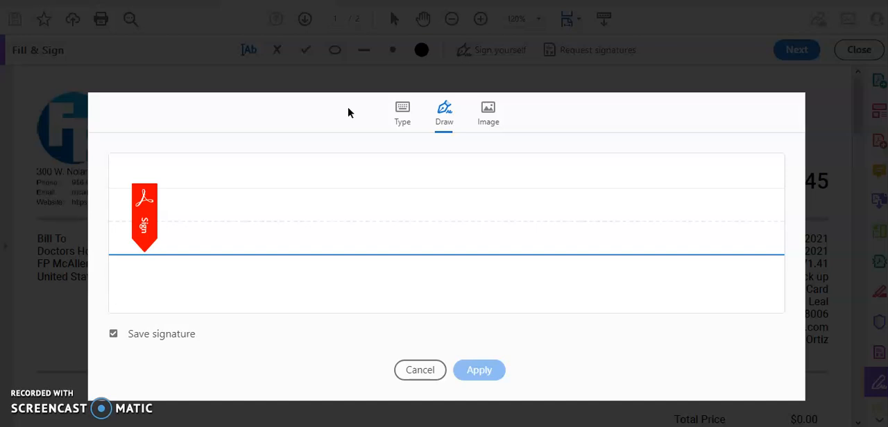
click(405, 116)
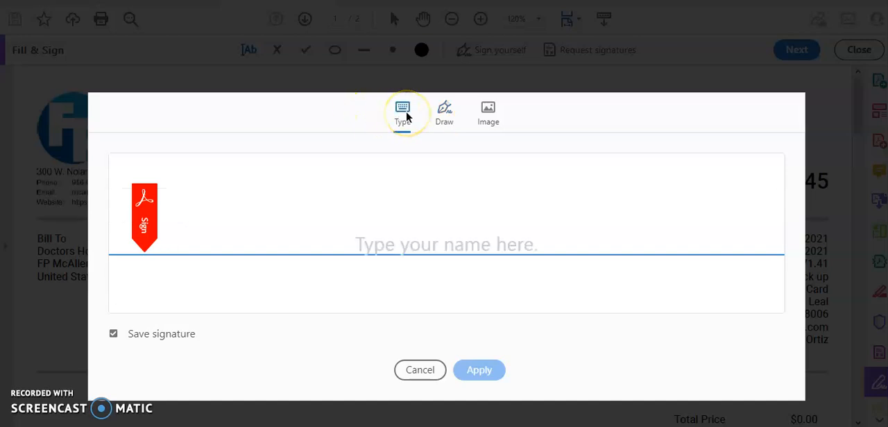
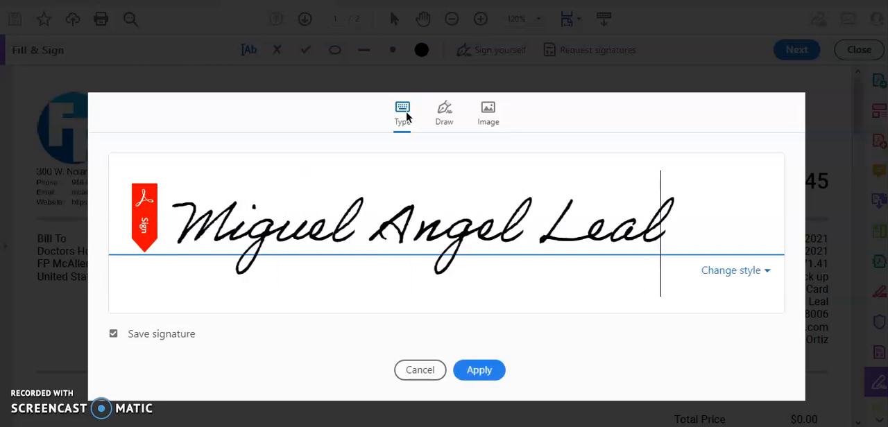
click(480, 370)
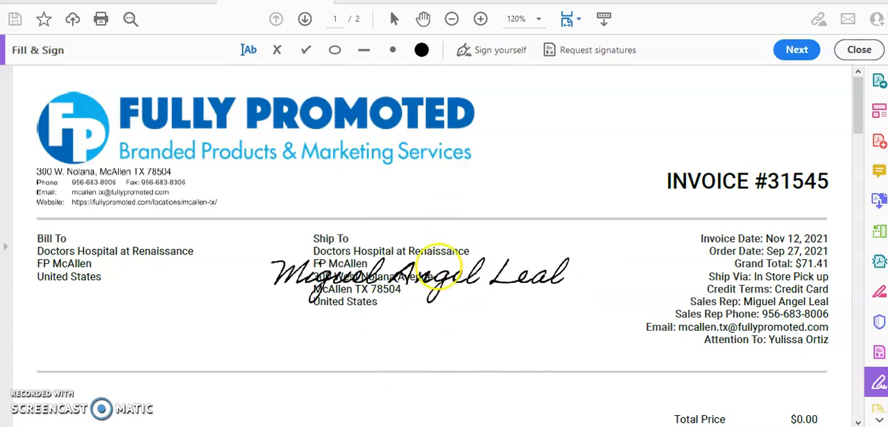
- Place the signature in the blank area beneath Total Product Quantity on page 2 and enlarge it
scroll(397, 240, down, 1)
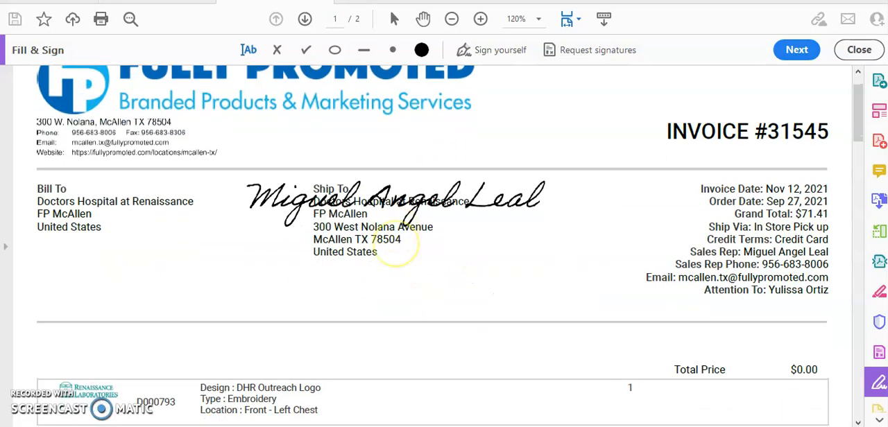
scroll(397, 239, down, 20)
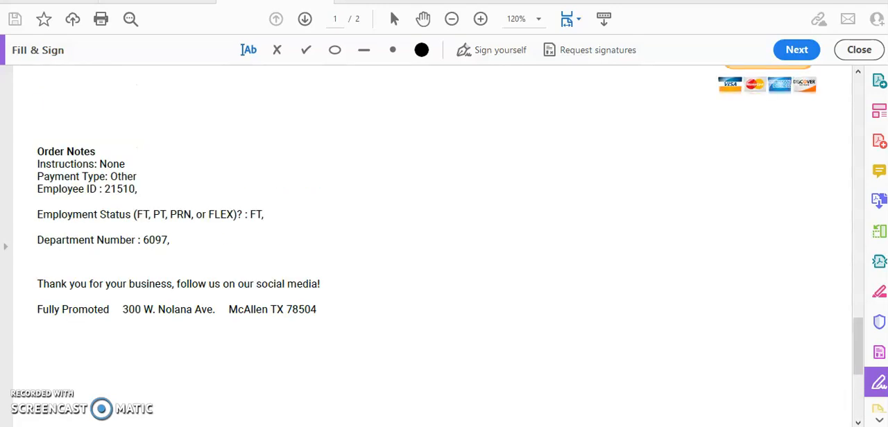
scroll(430, 242, up, 5)
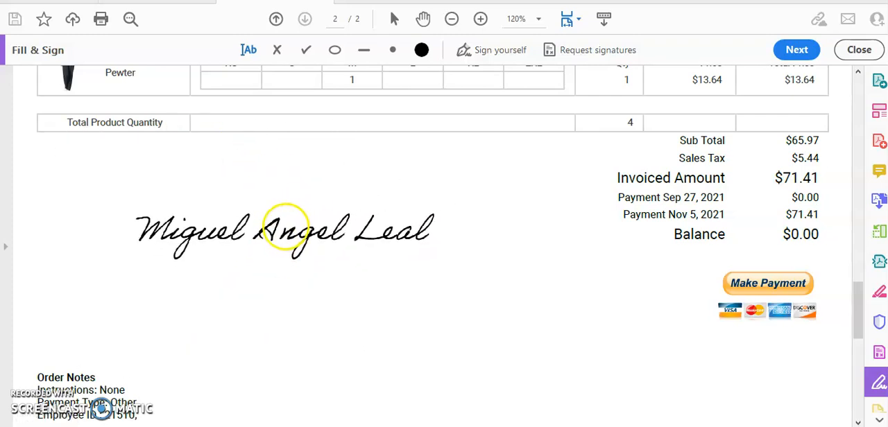
click(271, 223)
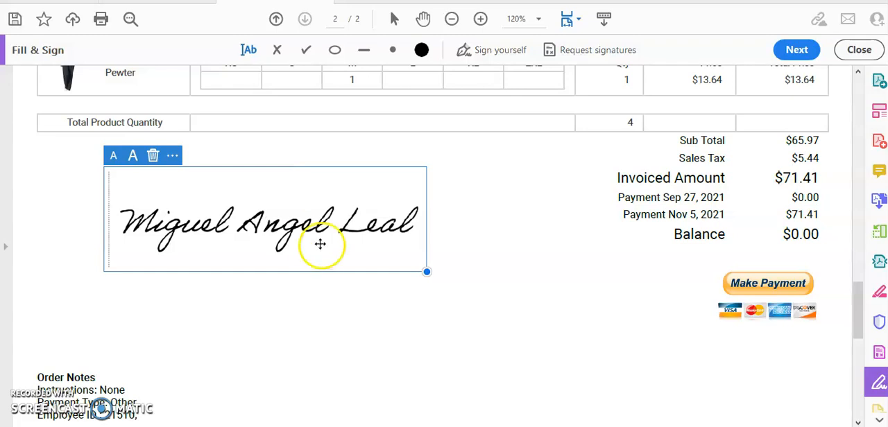
mouse_move(427, 272)
mouse_down()
mouse_move(485, 271)
mouse_move(538, 305)
mouse_up()
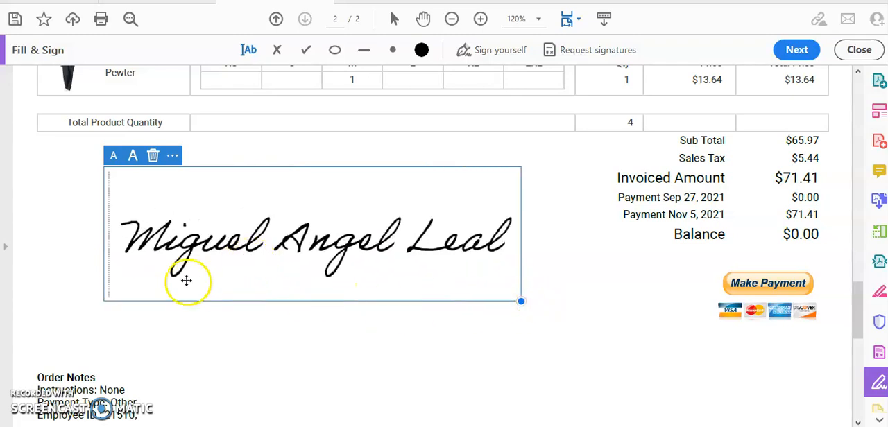
click(133, 326)
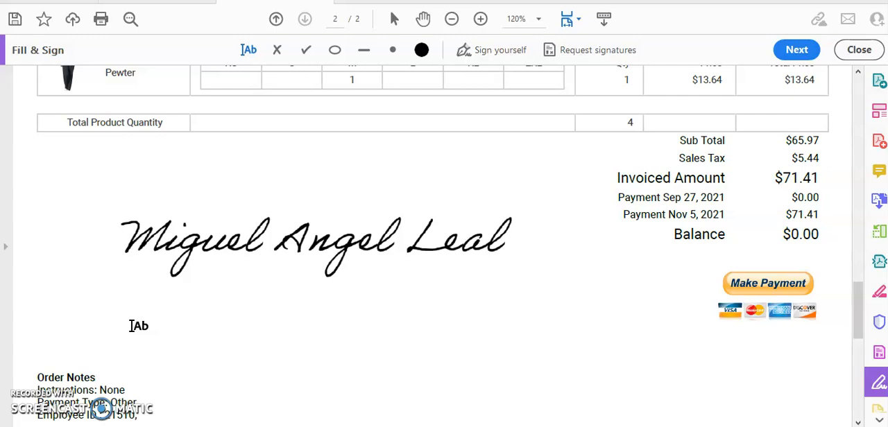
- Add the date 2-15-2022 as text beneath the signature and enlarge the text two sizes
click(125, 313)
click(378, 314)
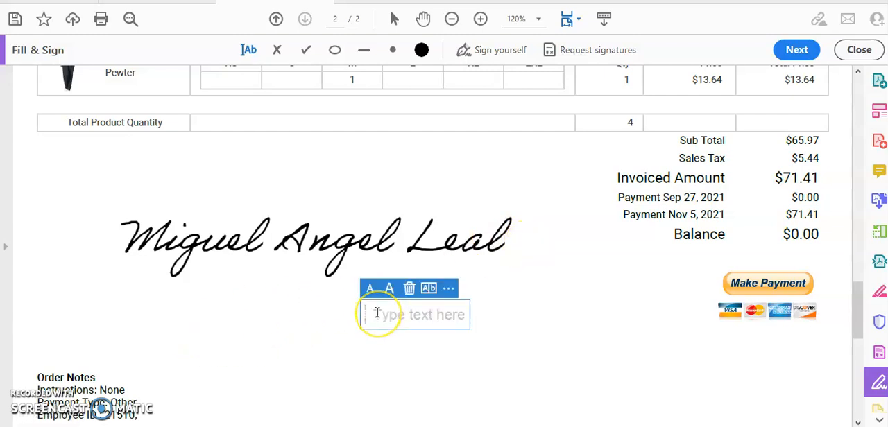
text(2-)
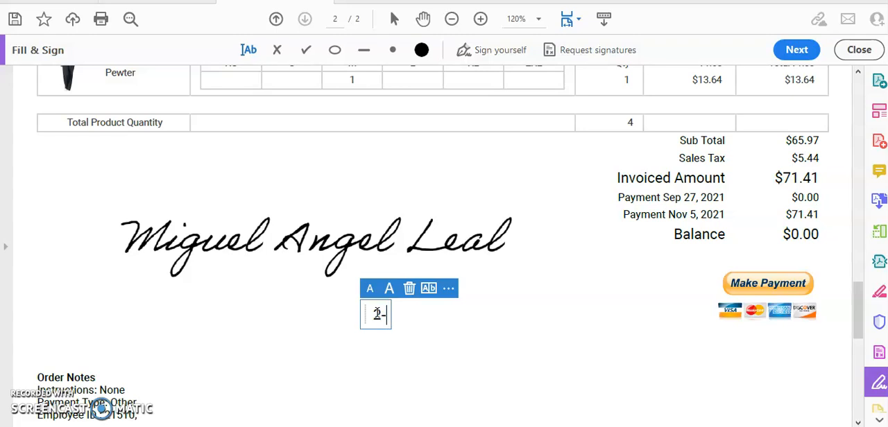
text(15-2022)
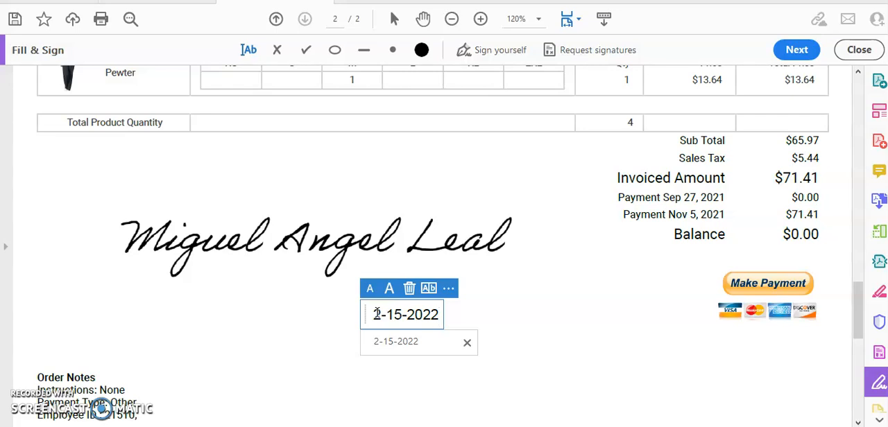
click(390, 290)
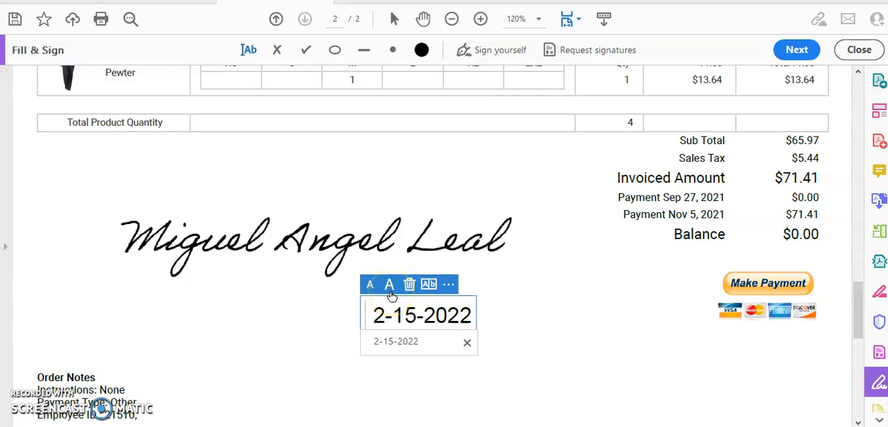
click(390, 290)
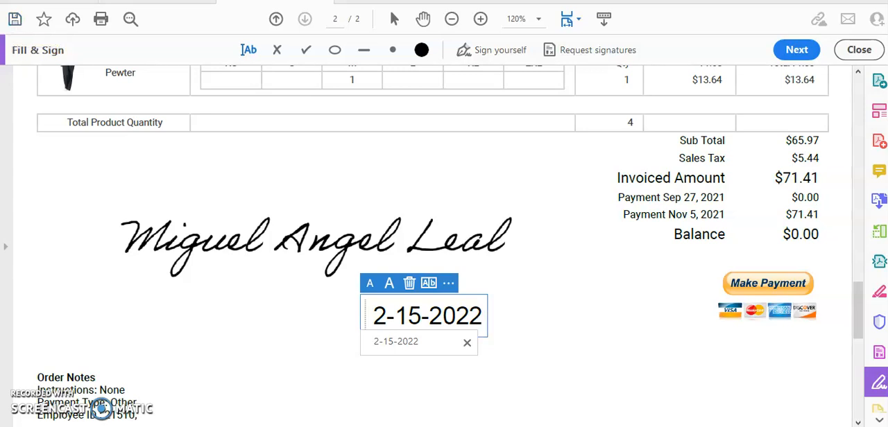
- Return to the webmail, closing the Downloads window, and preview a reply to the order email before discarding it
key(alt+Tab)
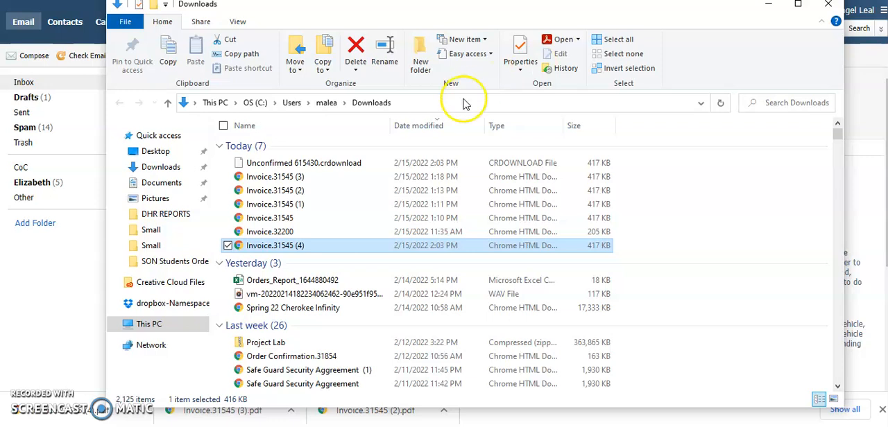
click(828, 4)
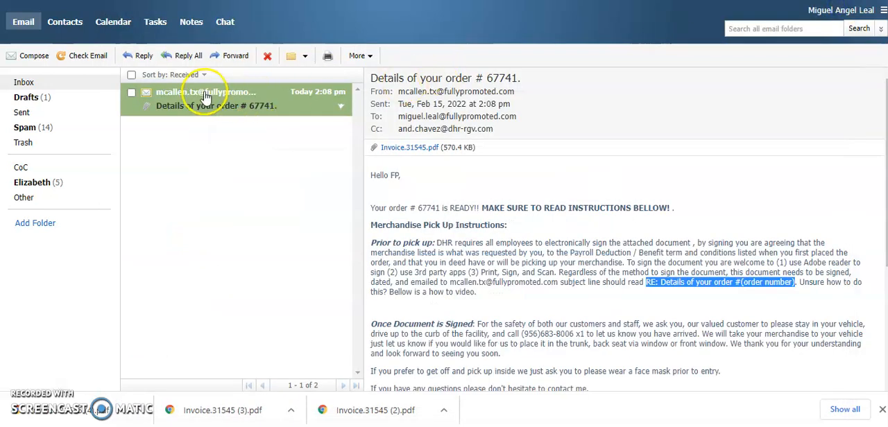
click(142, 56)
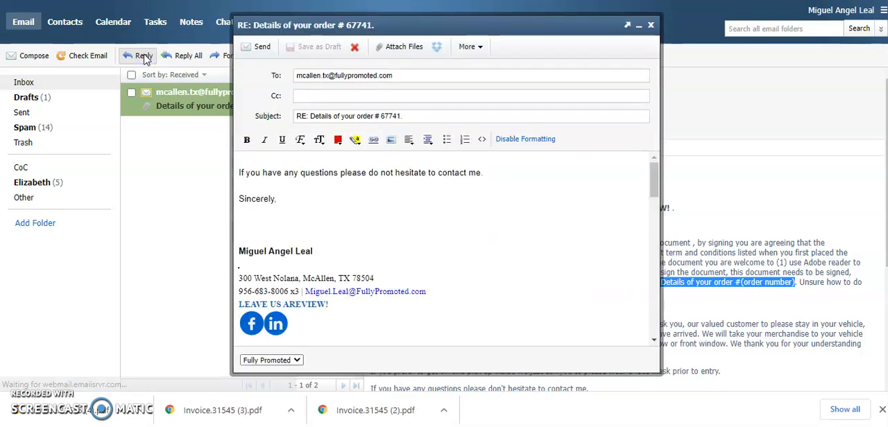
click(217, 97)
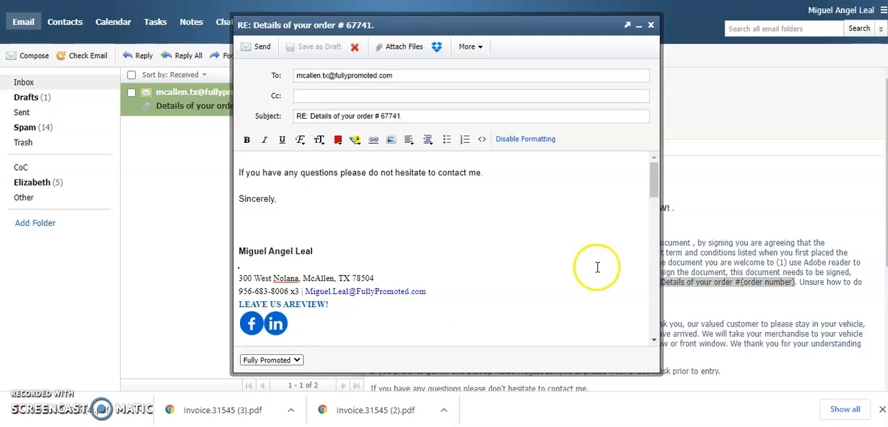
click(651, 26)
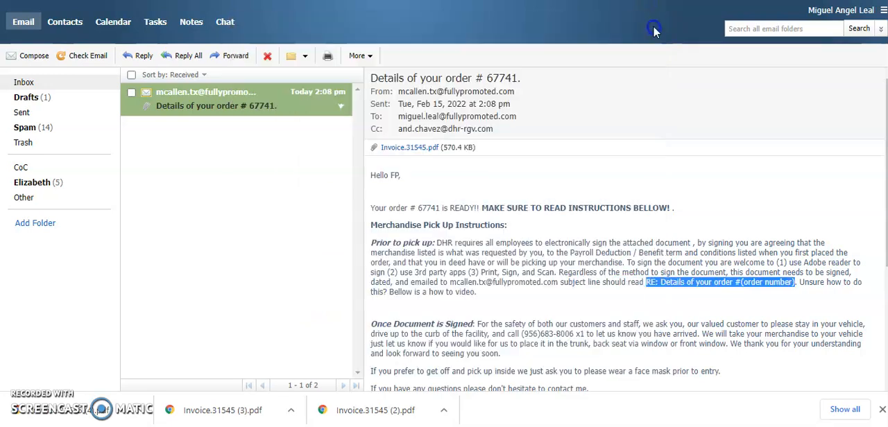
- Highlight the order email's curbside pick-up instructions and the face mask request for picking up inside
drag(478, 324, 543, 357)
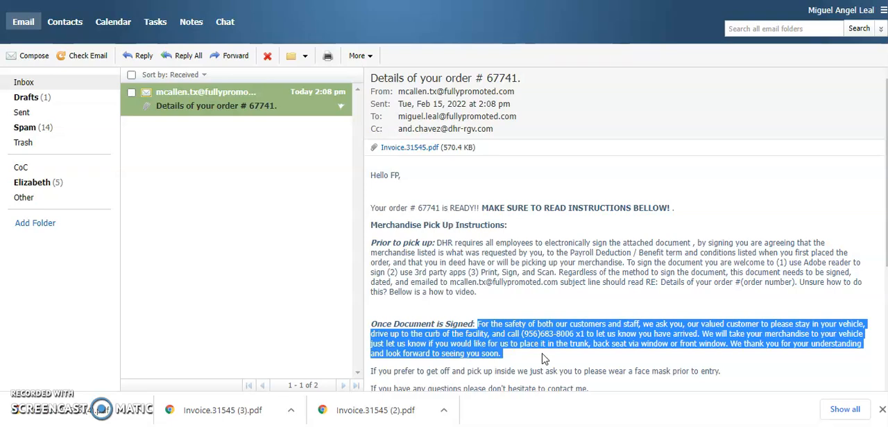
mouse_move(582, 371)
mouse_down()
mouse_move(717, 370)
mouse_move(430, 288)
mouse_move(727, 299)
mouse_up()
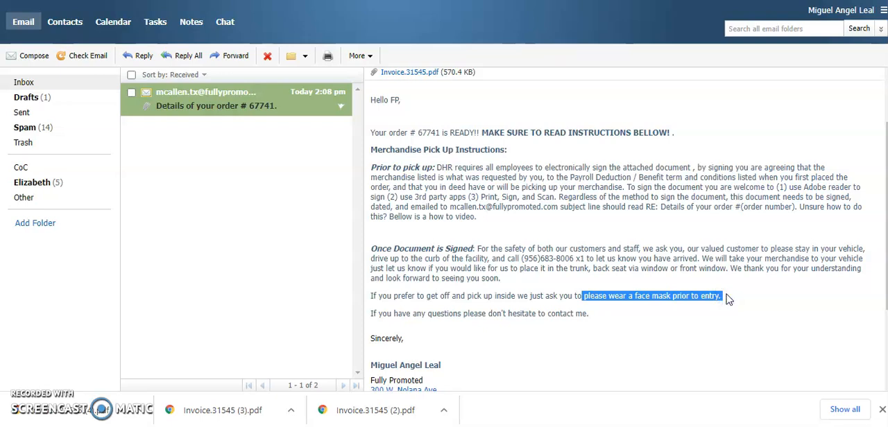